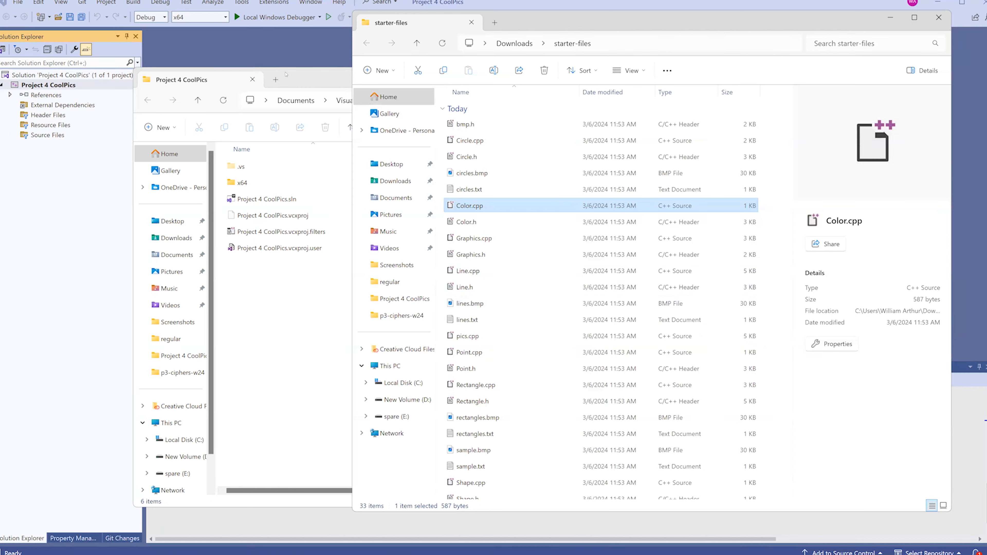
# Step: Move all files from the starter-files folder into the Project 4 CoolPics project folder
pyautogui.click(296, 81)
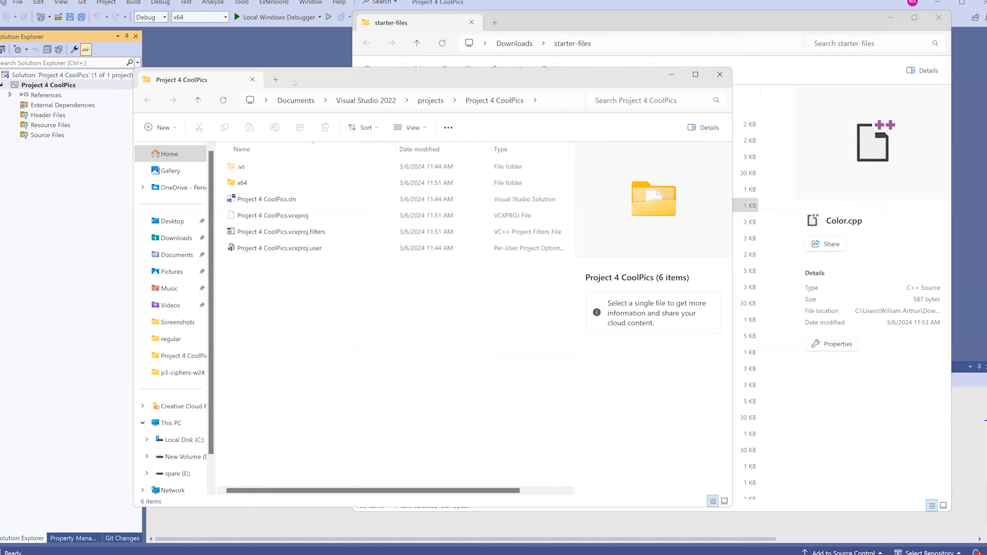
pyautogui.click(703, 19)
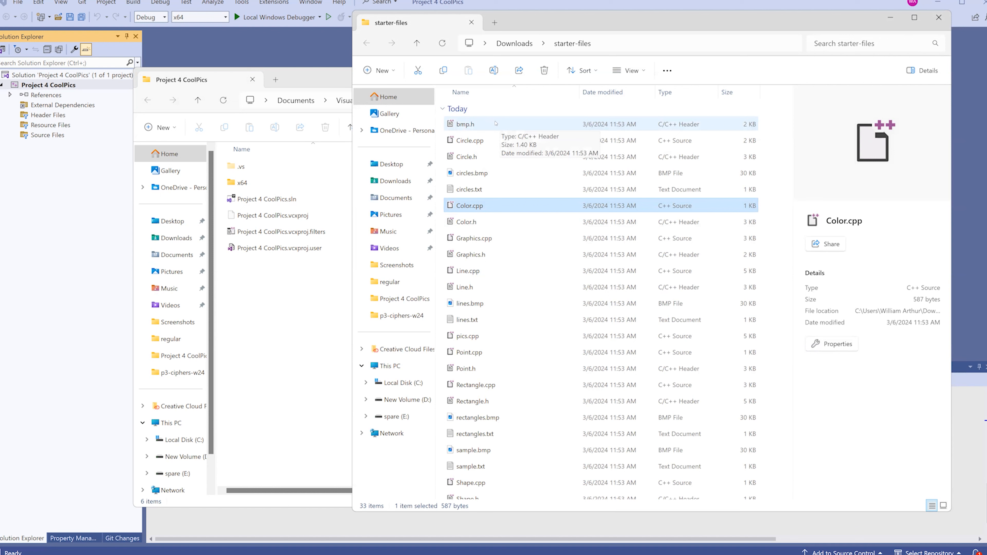
pyautogui.click(556, 223)
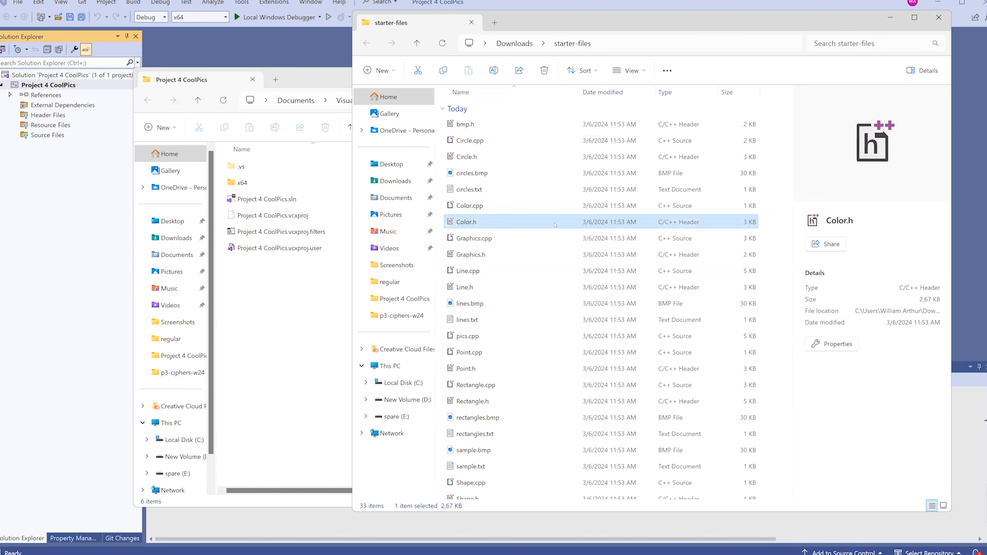
pyautogui.hotkey('ctrl', 'a')
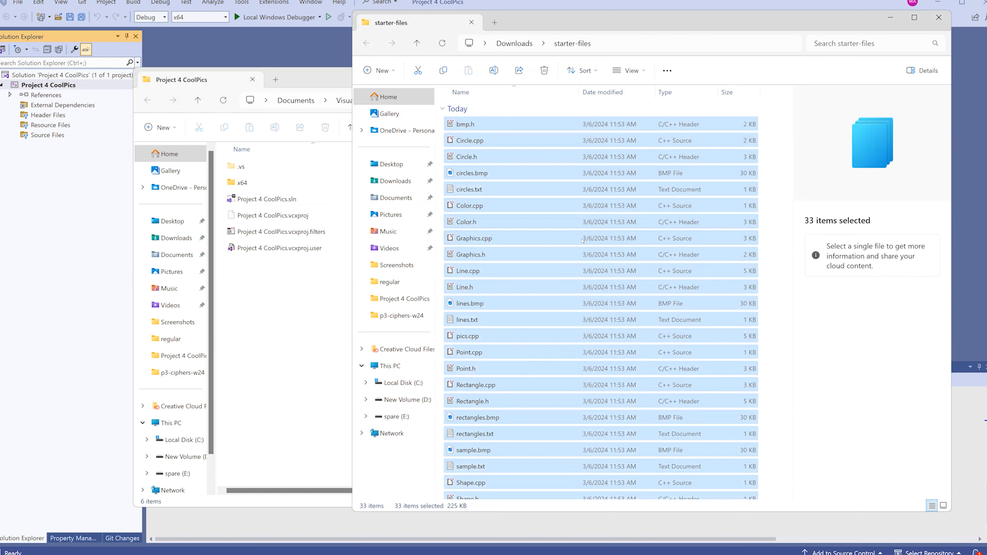
pyautogui.moveTo(579, 238); pyautogui.dragTo(266, 301)
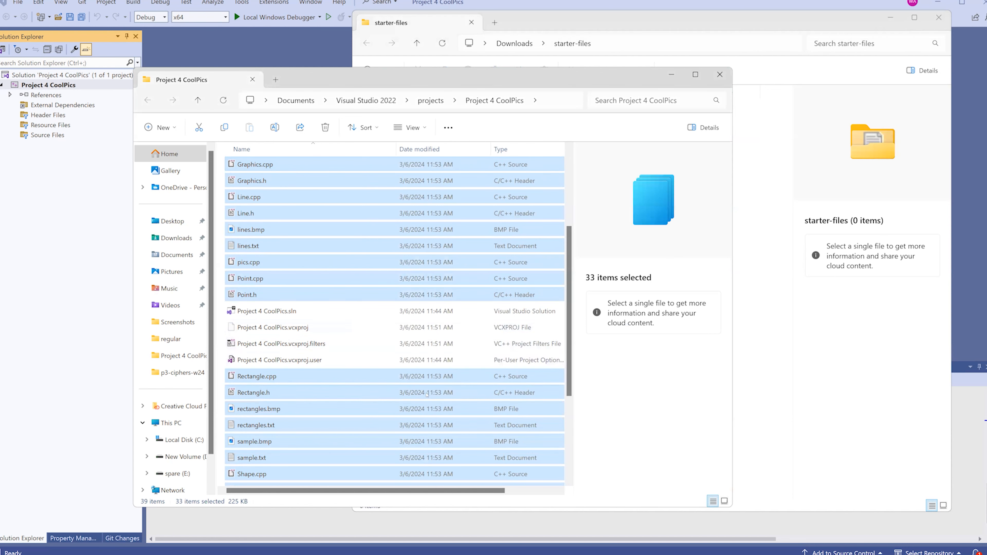
pyautogui.scroll(-3, 412, 350)
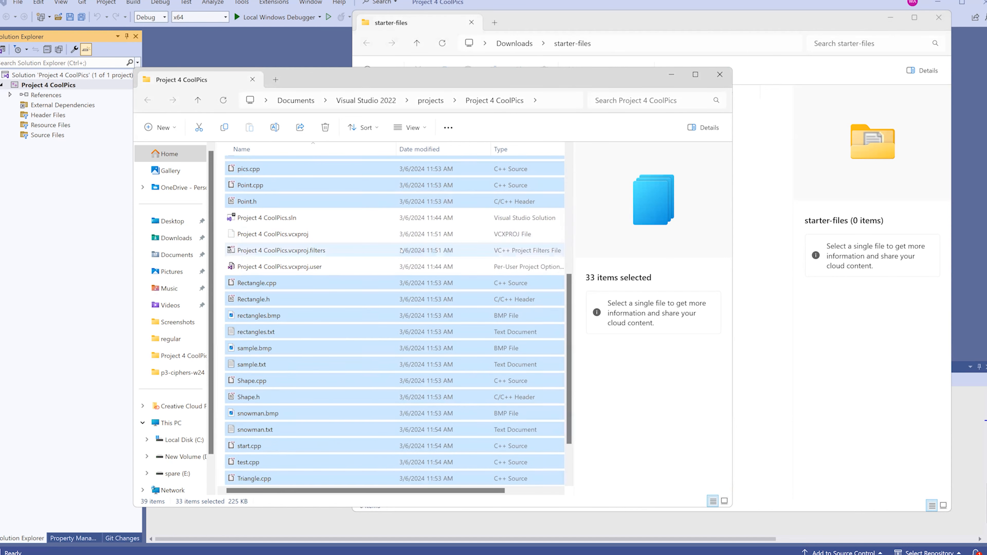
pyautogui.scroll(-2, 401, 250)
pyautogui.scroll(6, 492, 280)
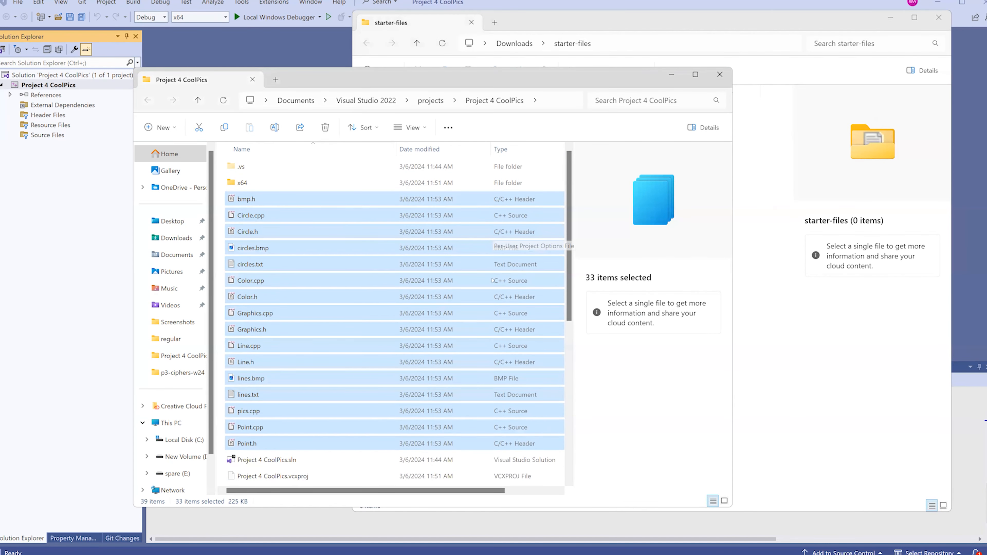
pyautogui.scroll(-3, 479, 312)
# Step: Switch to Visual Studio and start adding existing items to the Source Files of Project 4 CoolPics
pyautogui.click(74, 118)
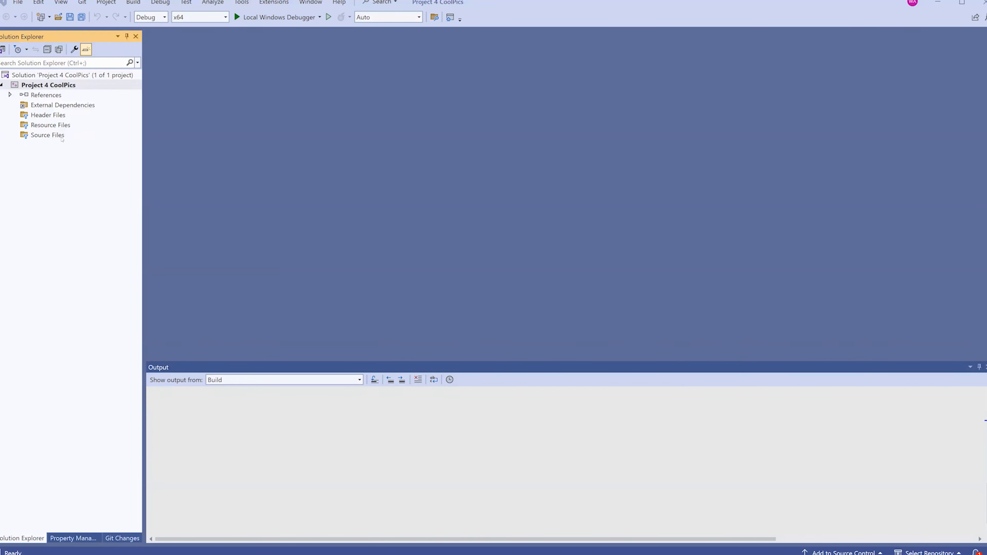
pyautogui.click(52, 138)
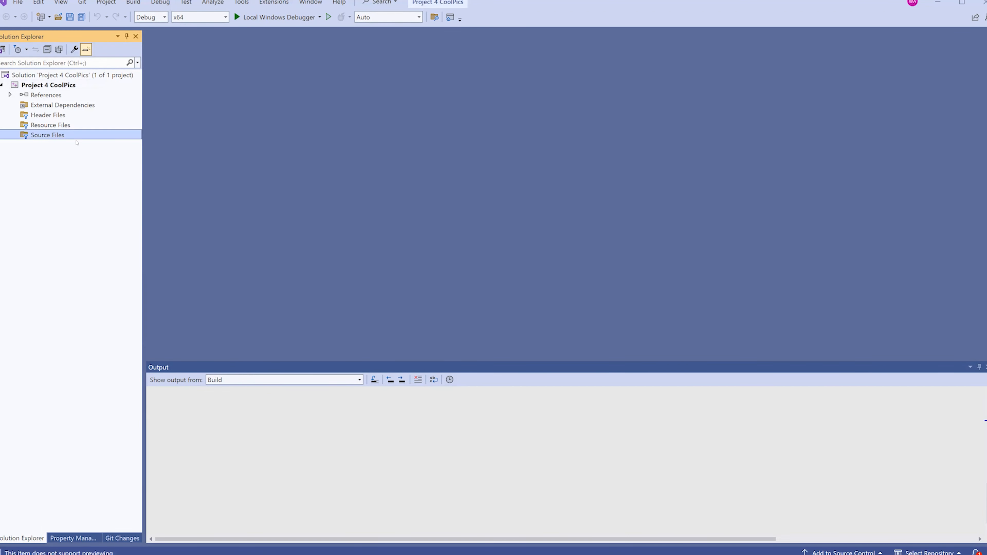
pyautogui.rightClick(63, 135)
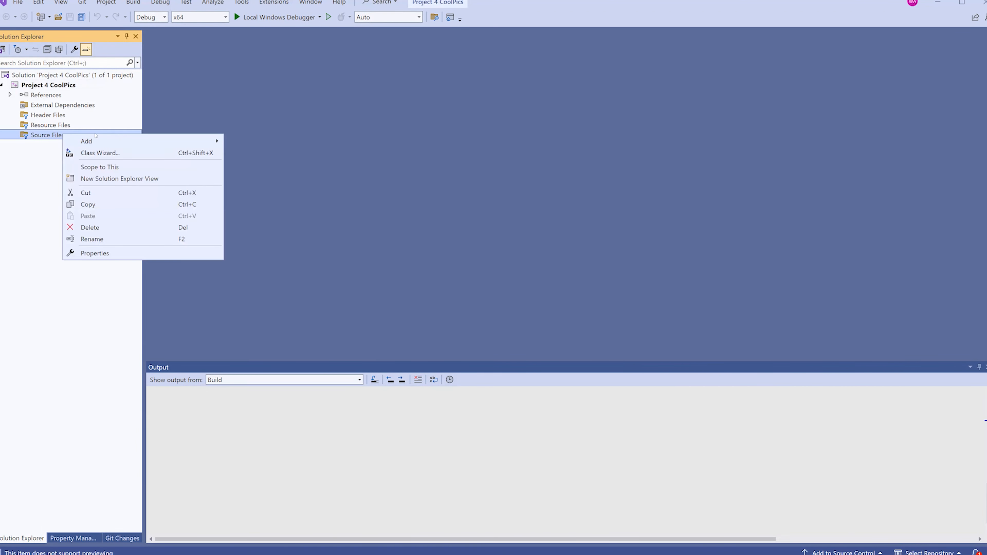
pyautogui.moveTo(97, 142)
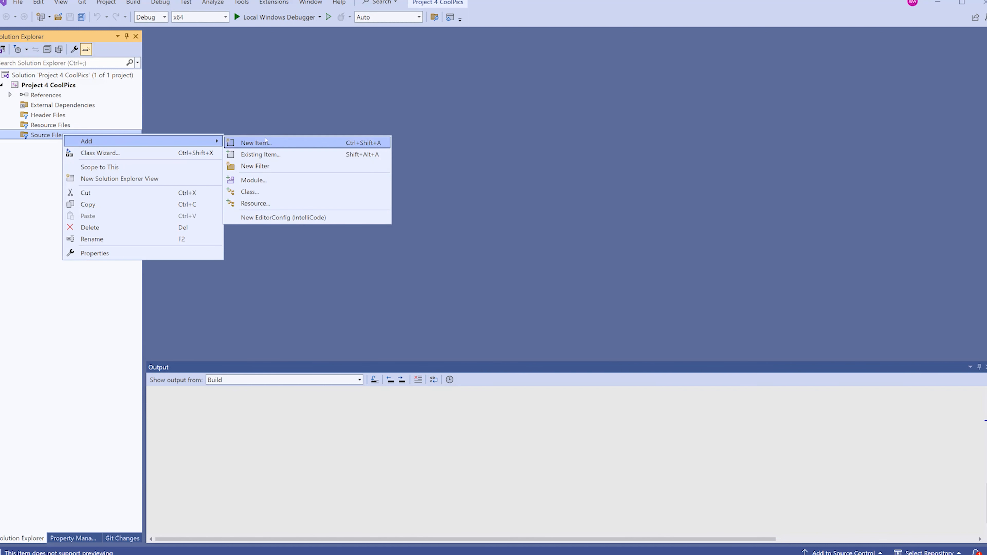
pyautogui.click(357, 155)
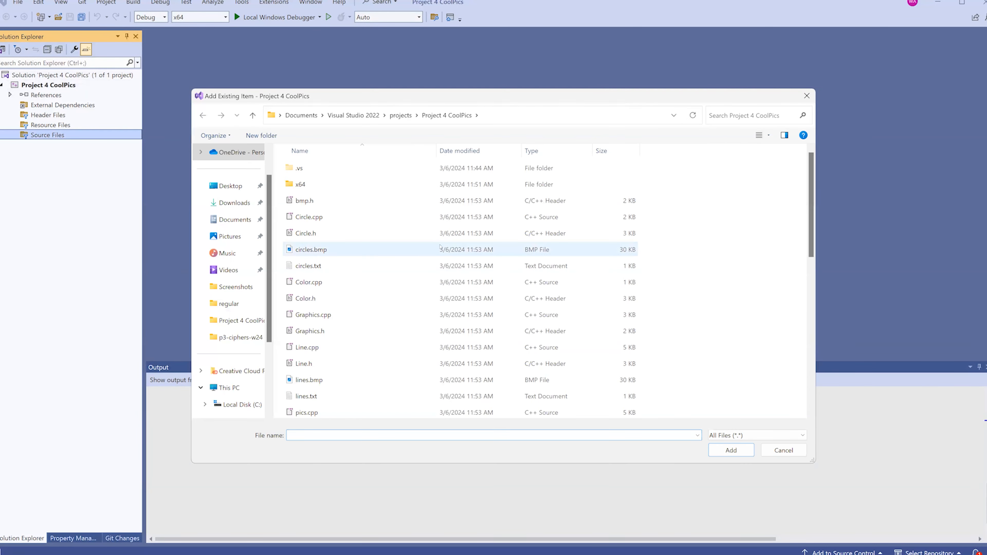
pyautogui.scroll(-6, 420, 225)
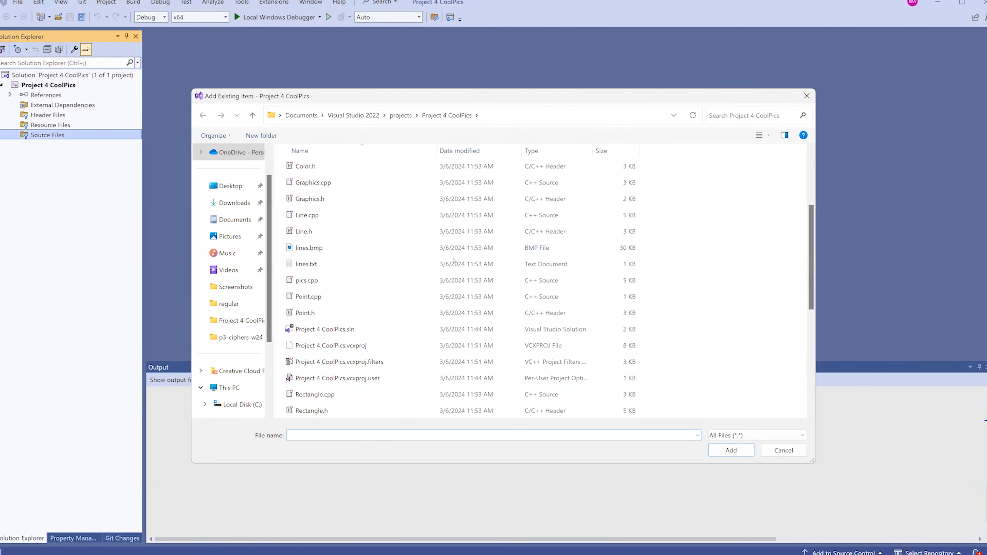
pyautogui.scroll(6, 482, 265)
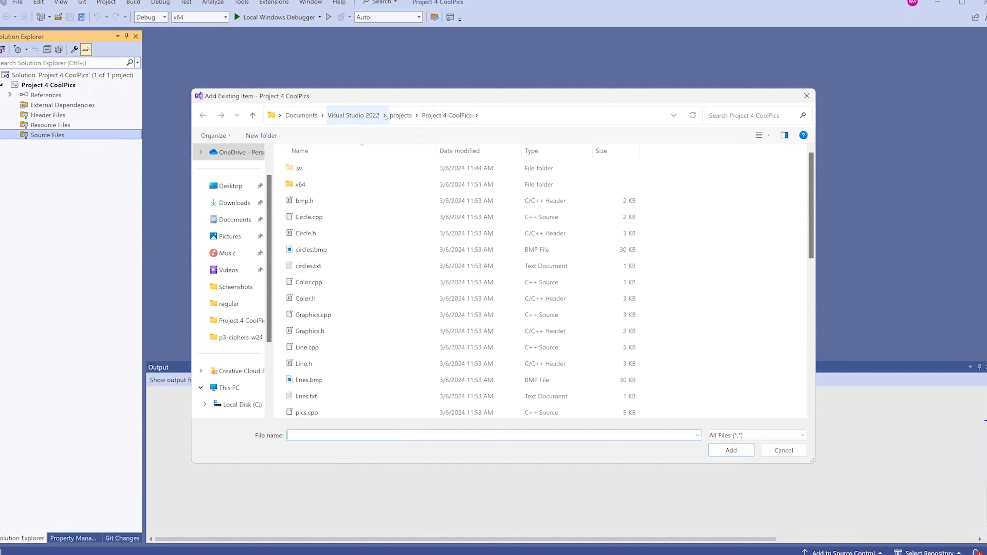
pyautogui.scroll(-6, 340, 175)
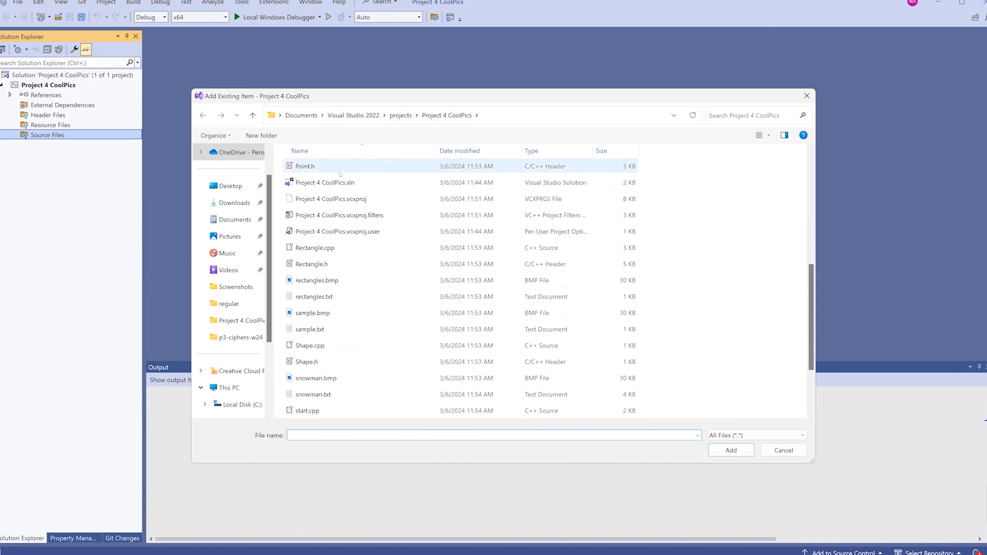
# Step: Select the four project files from Project 4 CoolPics.sln through Project 4 CoolPics.vcxproj.user
pyautogui.click(341, 182)
pyautogui.press('Down')
pyautogui.press('Down')
pyautogui.press('Down')
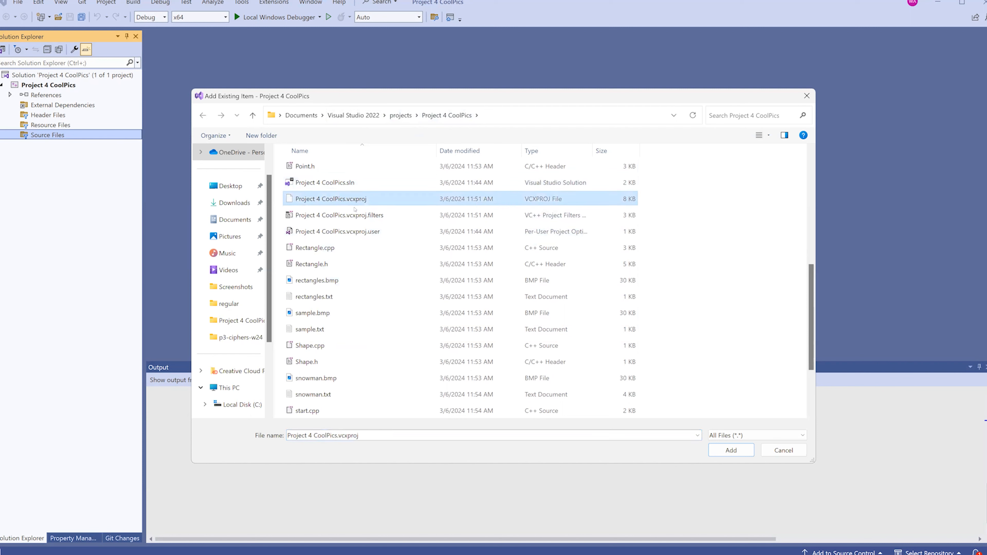
pyautogui.click(354, 186)
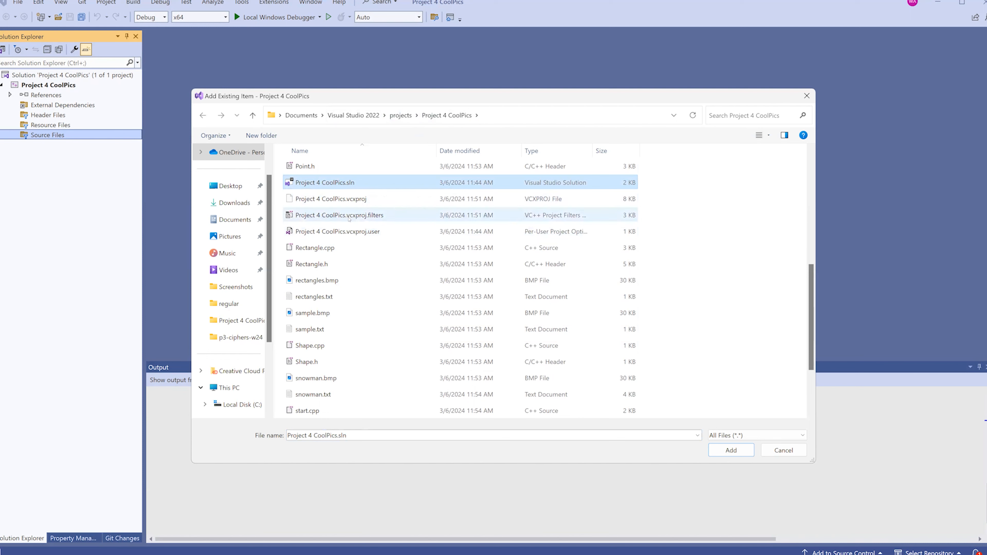
pyautogui.keyDown('shift'); pyautogui.click(363, 232); pyautogui.keyUp('shift')
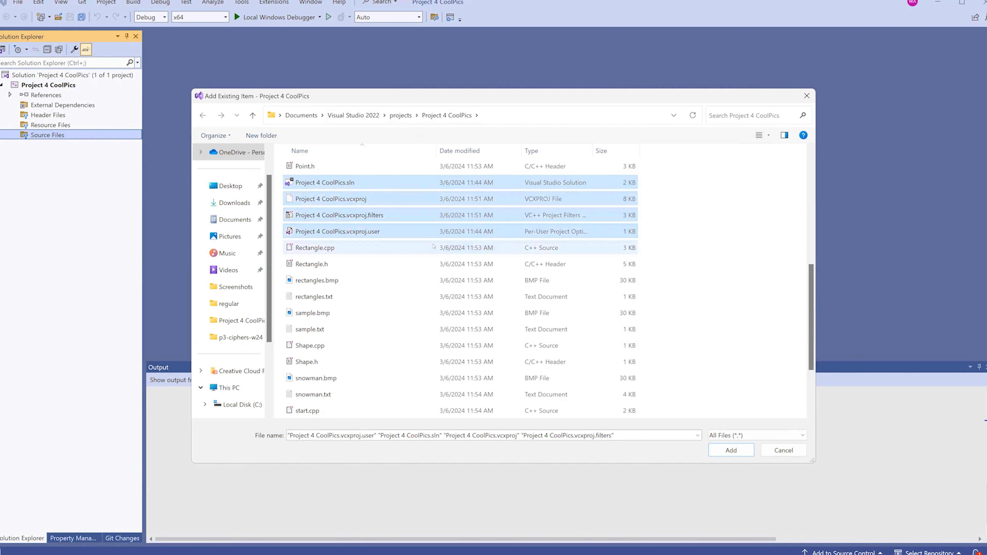
# Step: Add the existing files from bmp.h through Point.h to Source Files, leaving out the Project 4 CoolPics project files
pyautogui.scroll(2, 399, 281)
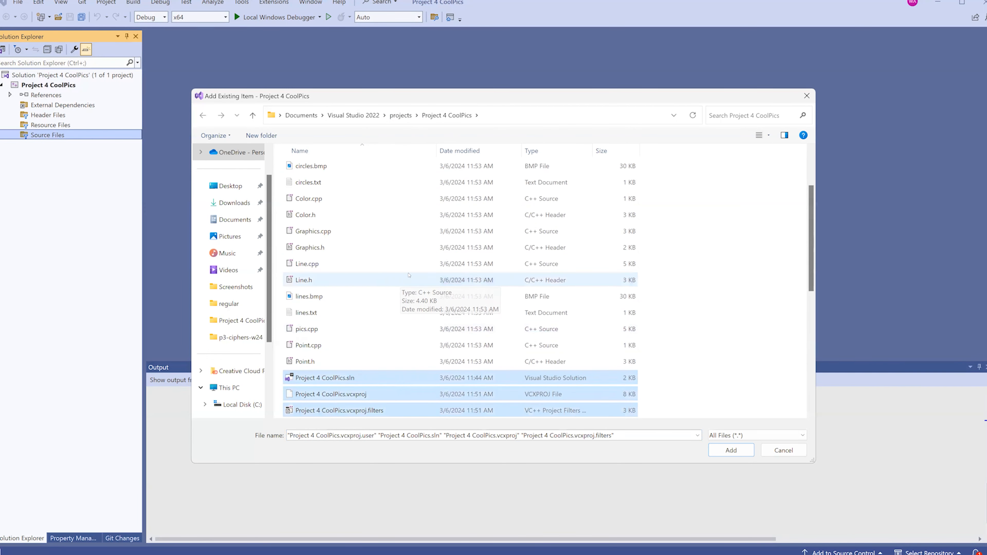
pyautogui.scroll(4, 426, 306)
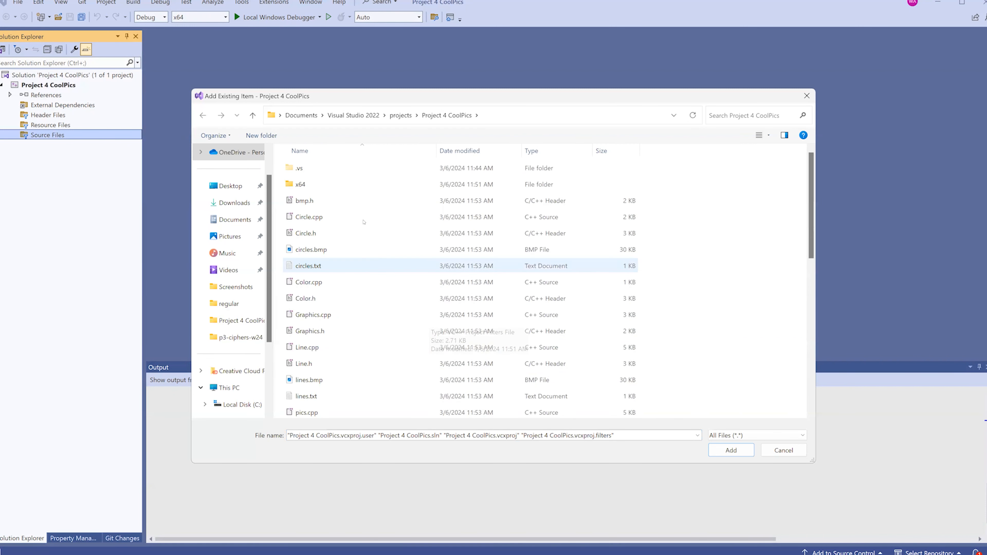
pyautogui.click(361, 201)
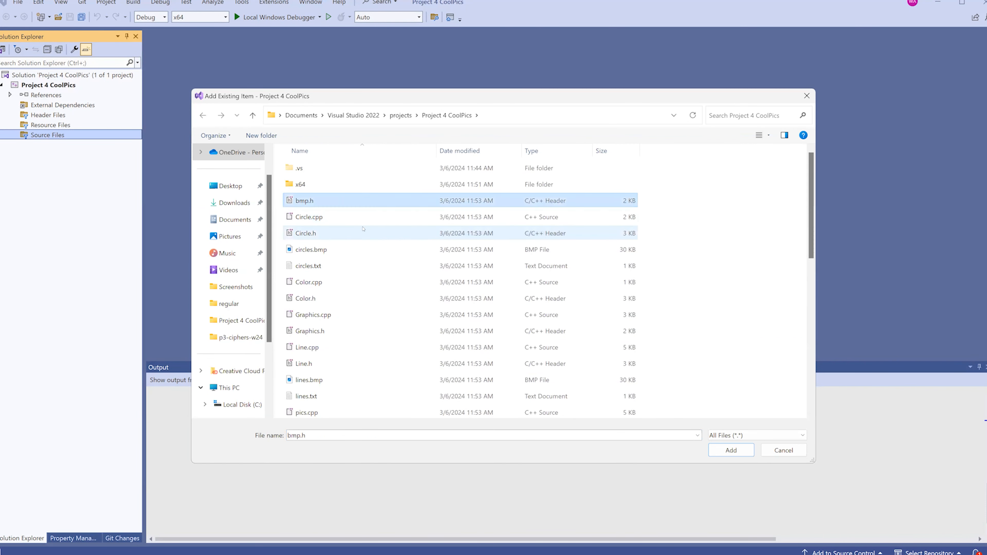
pyautogui.scroll(-1, 361, 226)
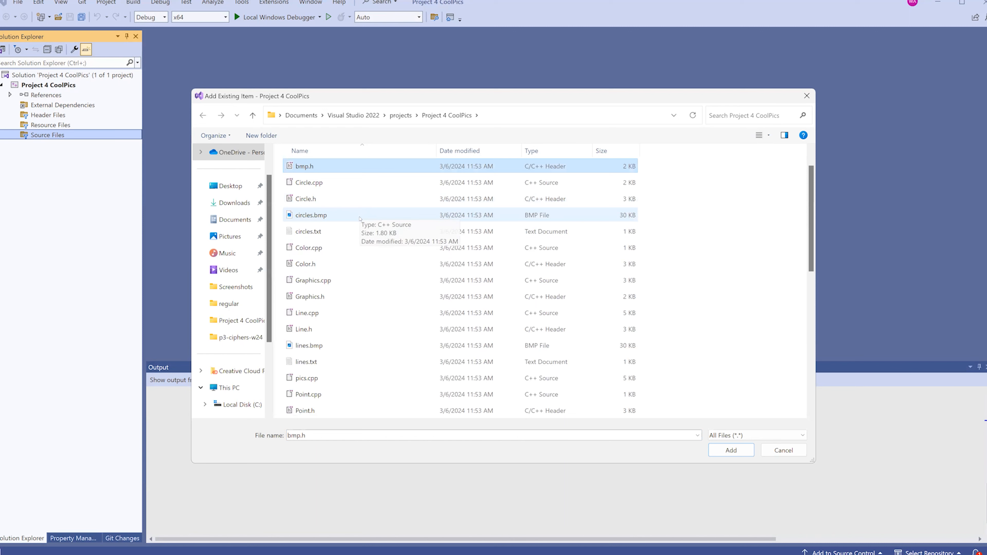
pyautogui.scroll(1, 361, 194)
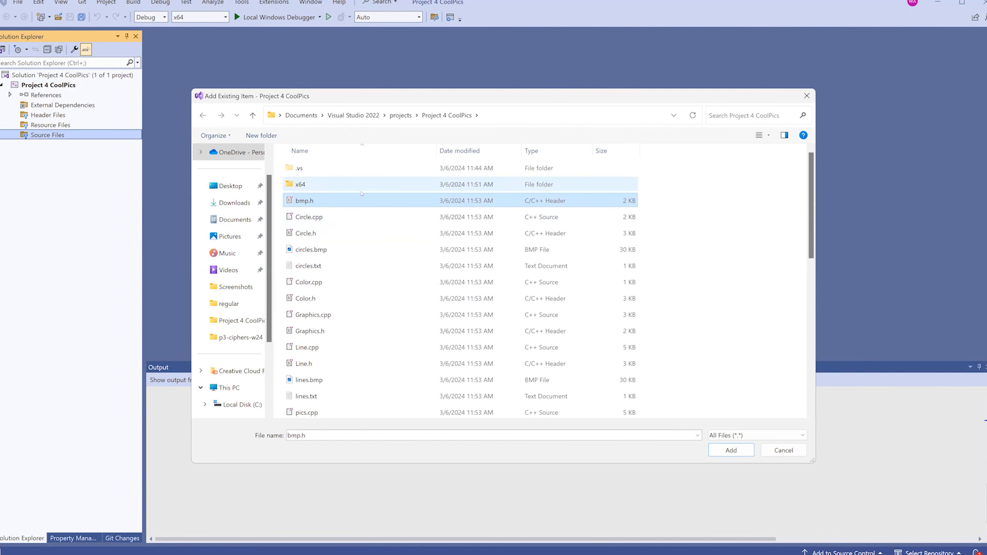
pyautogui.scroll(-3, 362, 202)
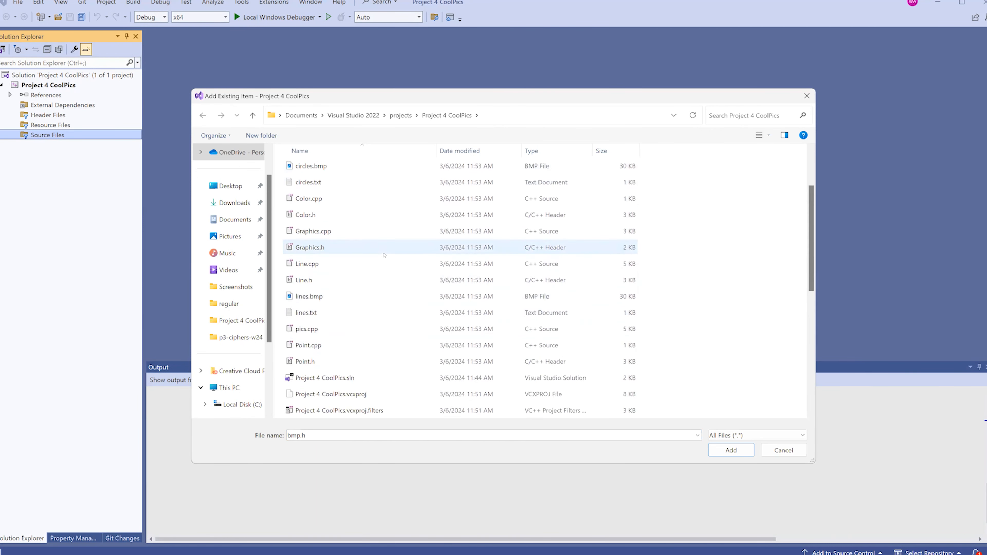
pyautogui.scroll(3, 350, 230)
pyautogui.click(323, 201)
pyautogui.scroll(-3, 328, 214)
pyautogui.scroll(3, 327, 214)
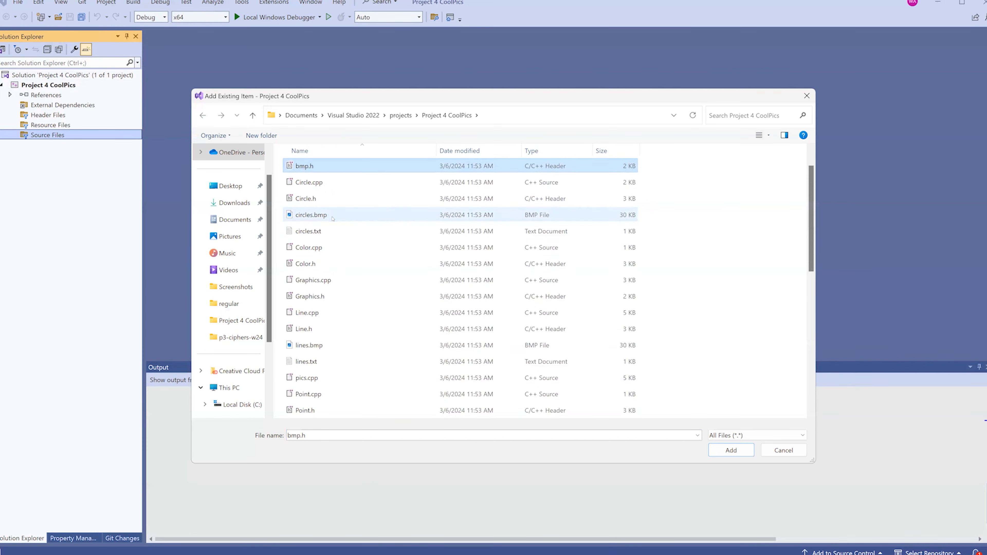
pyautogui.click(372, 148)
pyautogui.click(368, 150)
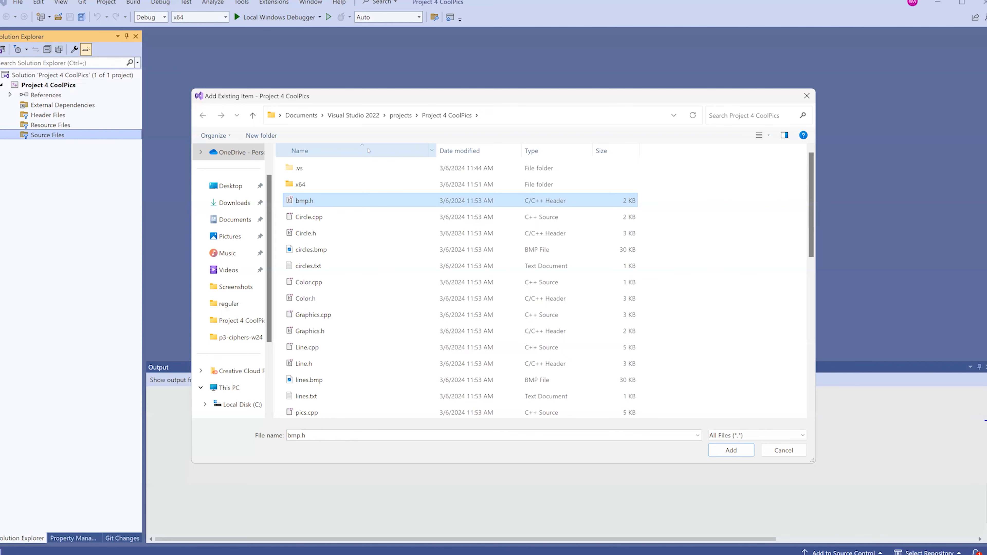
pyautogui.scroll(-3, 350, 253)
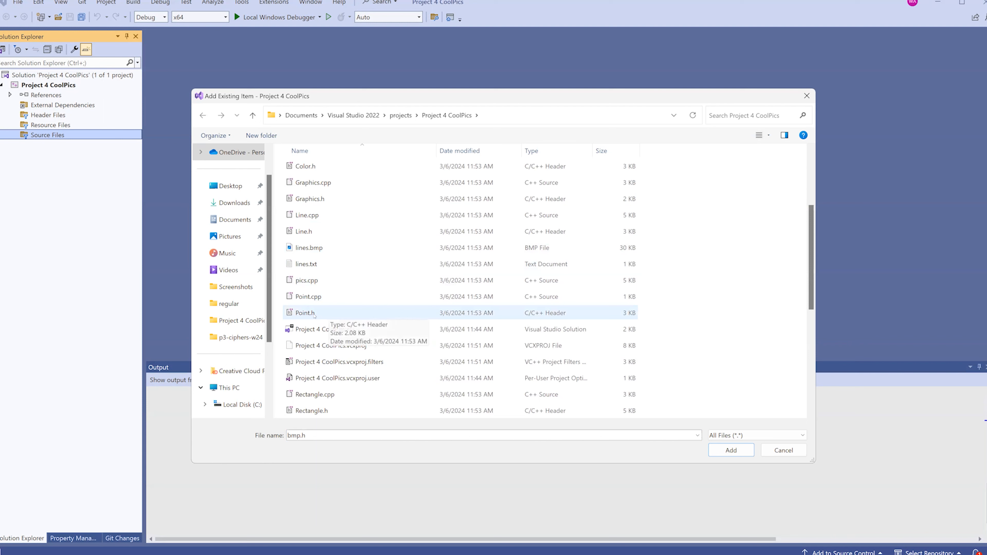
pyautogui.keyDown('shift'); pyautogui.click(324, 314); pyautogui.keyUp('shift')
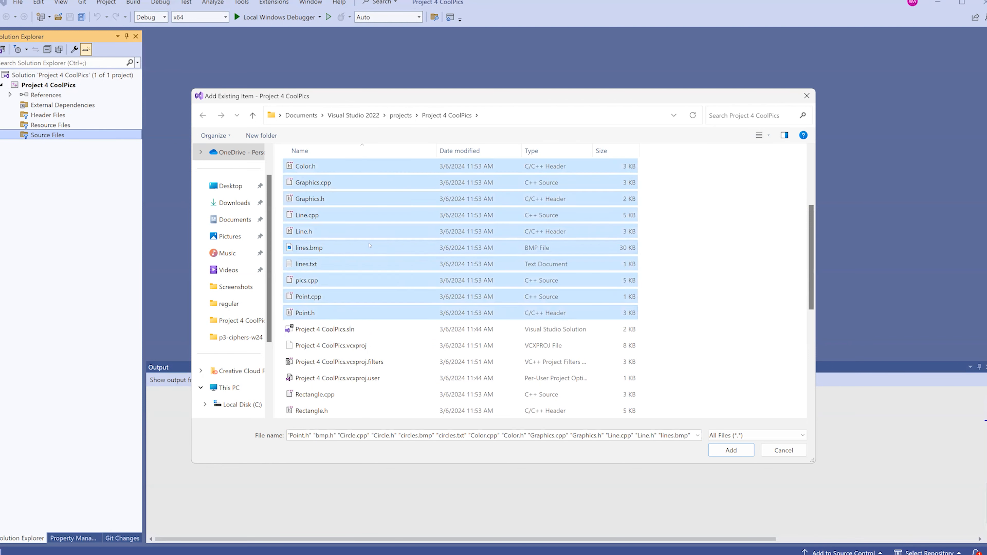
pyautogui.scroll(3, 369, 245)
pyautogui.scroll(-4, 373, 242)
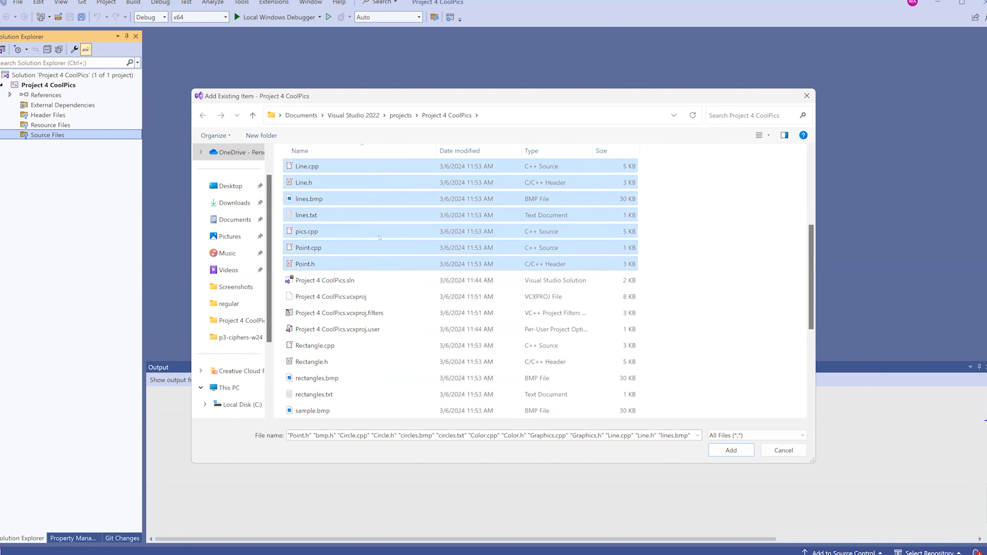
pyautogui.scroll(4, 385, 240)
pyautogui.scroll(-3, 425, 244)
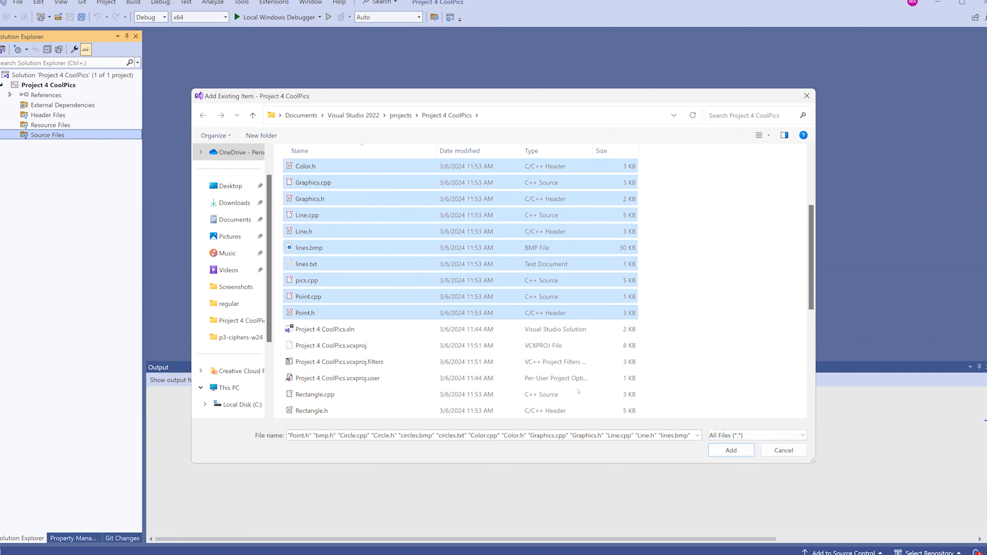
pyautogui.click(736, 450)
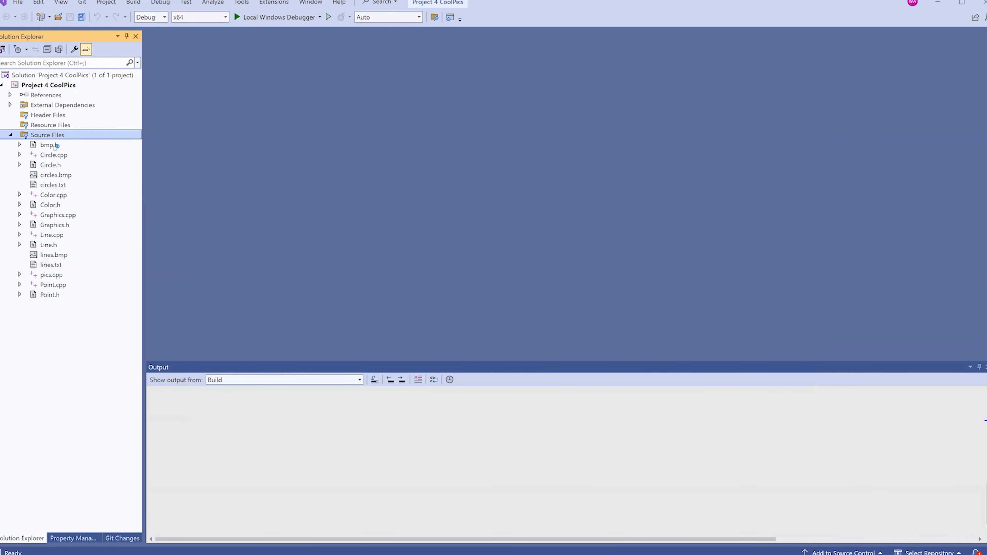
# Step: Add the existing files from Rectangle.cpp through utility.h in the Project 4 CoolPics folder to Source Files
pyautogui.rightClick(66, 136)
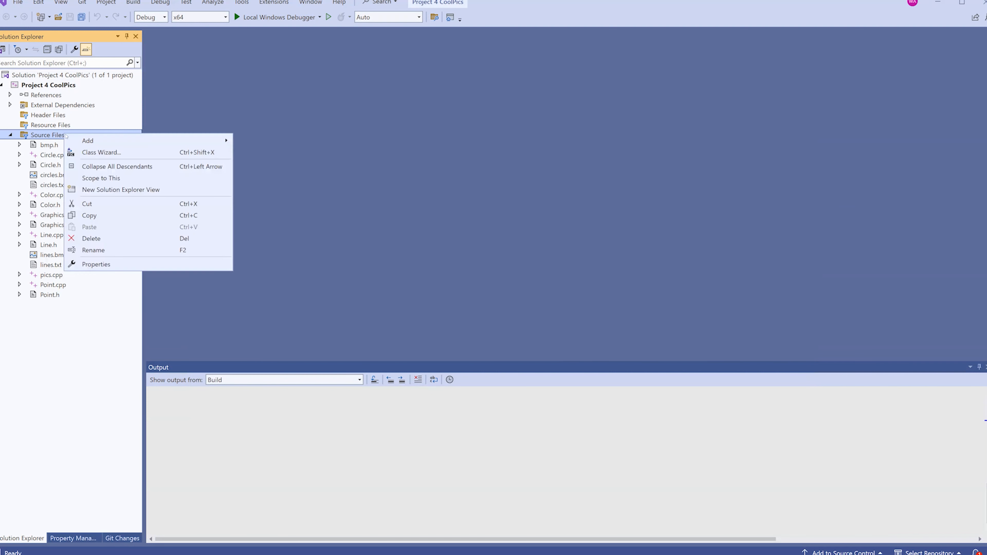
pyautogui.moveTo(92, 142)
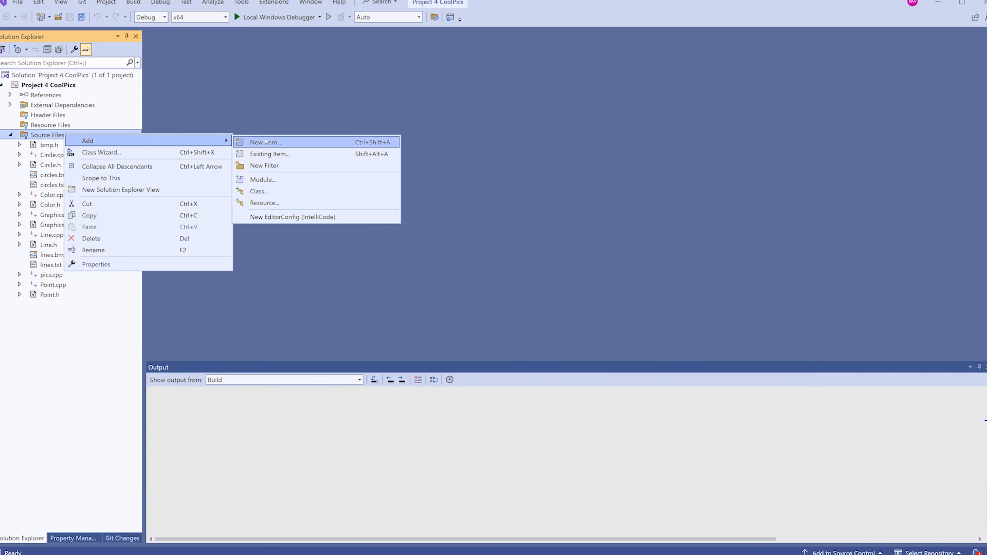
pyautogui.click(271, 154)
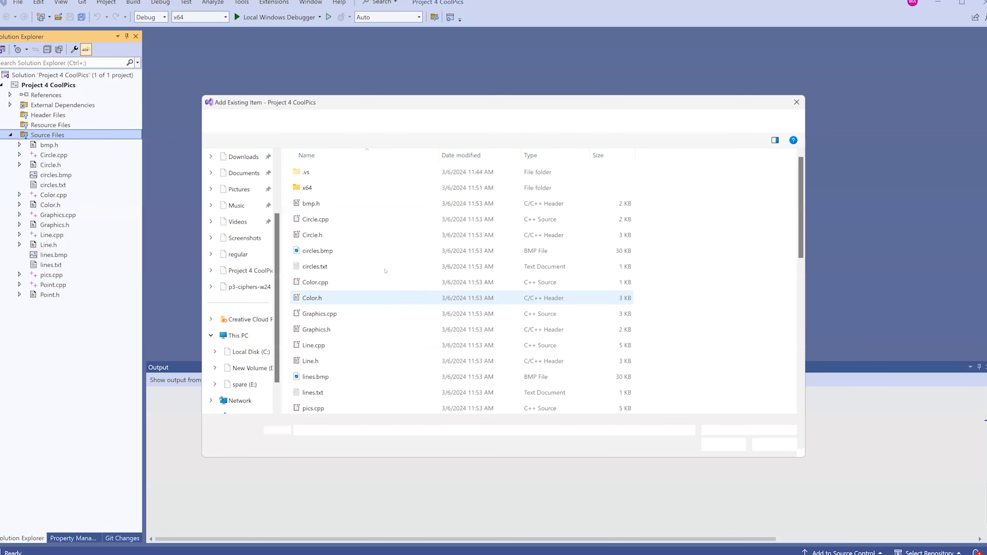
pyautogui.scroll(-6, 394, 242)
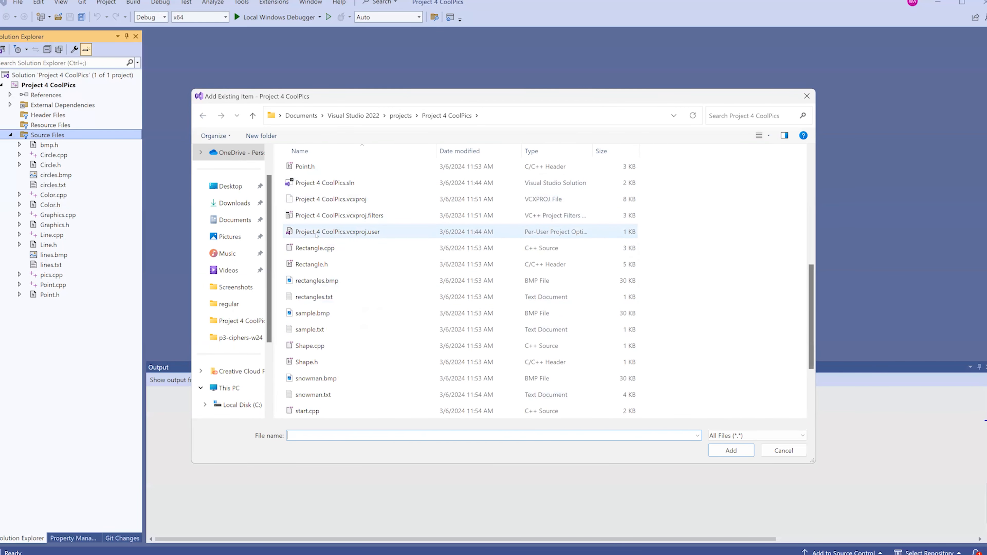
pyautogui.click(324, 183)
pyautogui.click(335, 233)
pyautogui.click(346, 248)
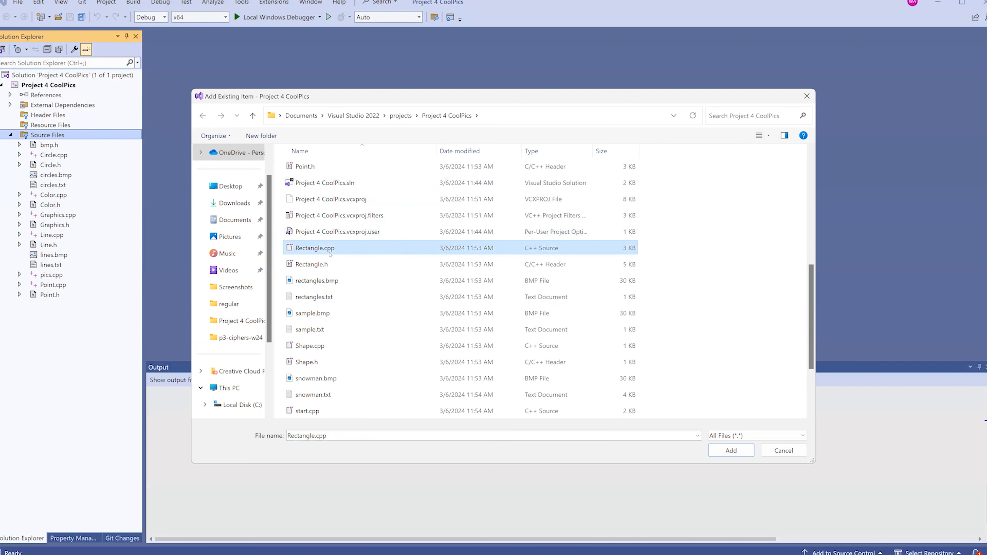
pyautogui.click(373, 151)
pyautogui.click(373, 151)
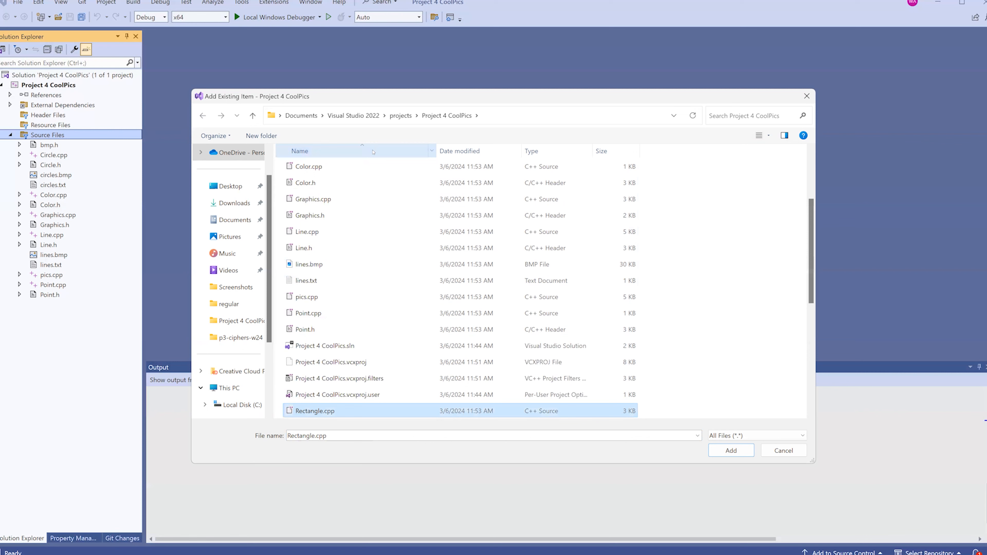
pyautogui.scroll(-4, 352, 249)
pyautogui.scroll(-2, 351, 249)
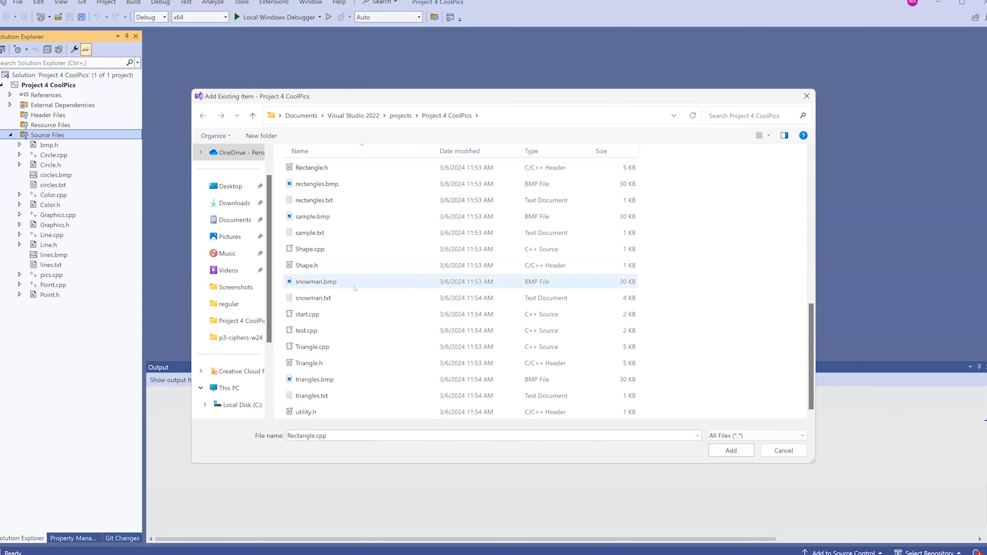
pyautogui.keyDown('shift'); pyautogui.click(315, 412); pyautogui.keyUp('shift')
pyautogui.scroll(4, 501, 238)
pyautogui.scroll(-4, 466, 272)
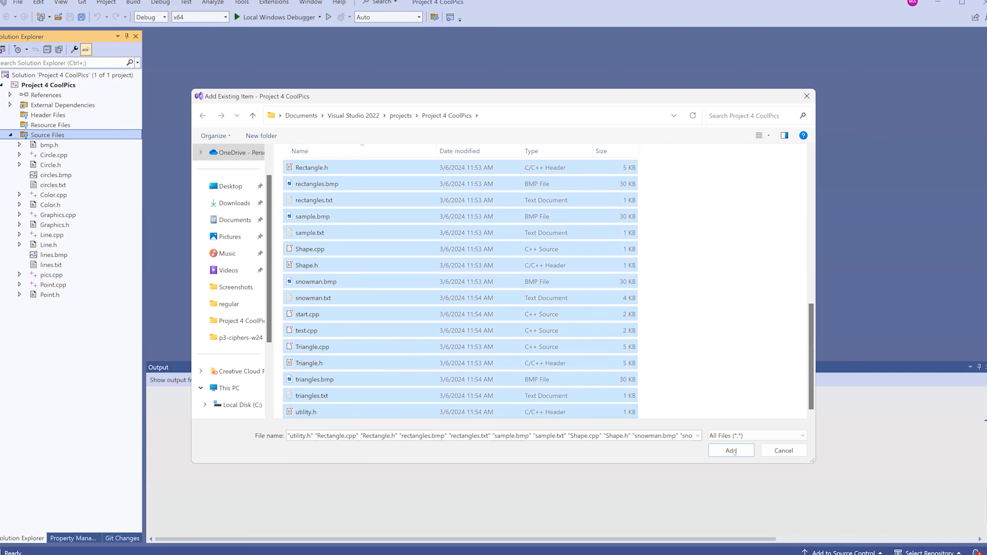
pyautogui.click(723, 450)
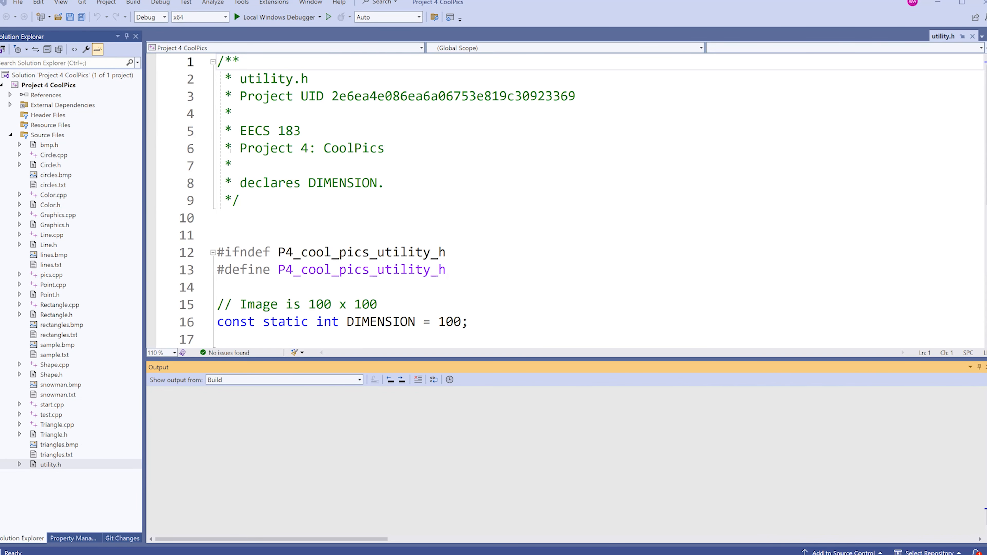
# Step: Build and run the project, review the build output up to its start, and highlight the first Circle.obj message about Point::Point(int,int)
pyautogui.click(269, 18)
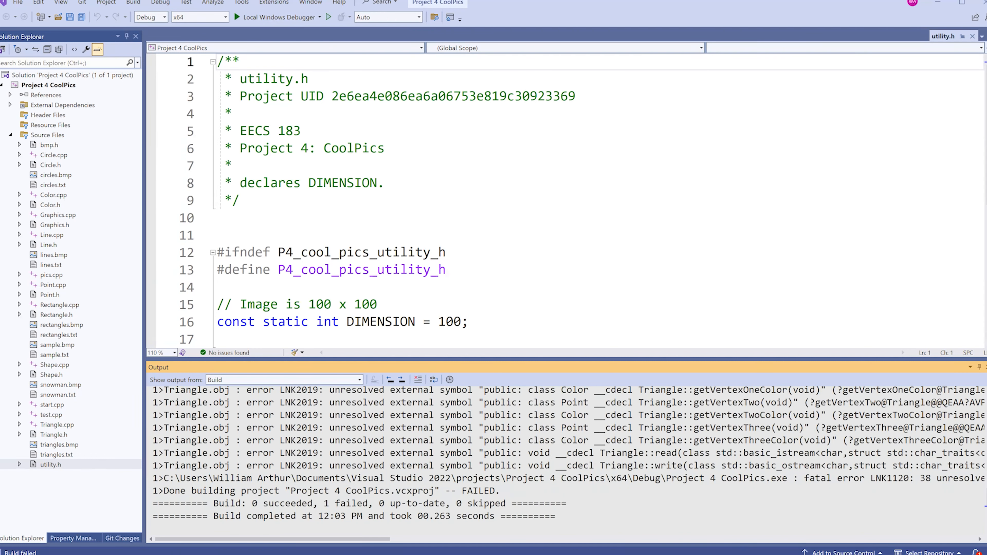
pyautogui.scroll(5, 567, 461)
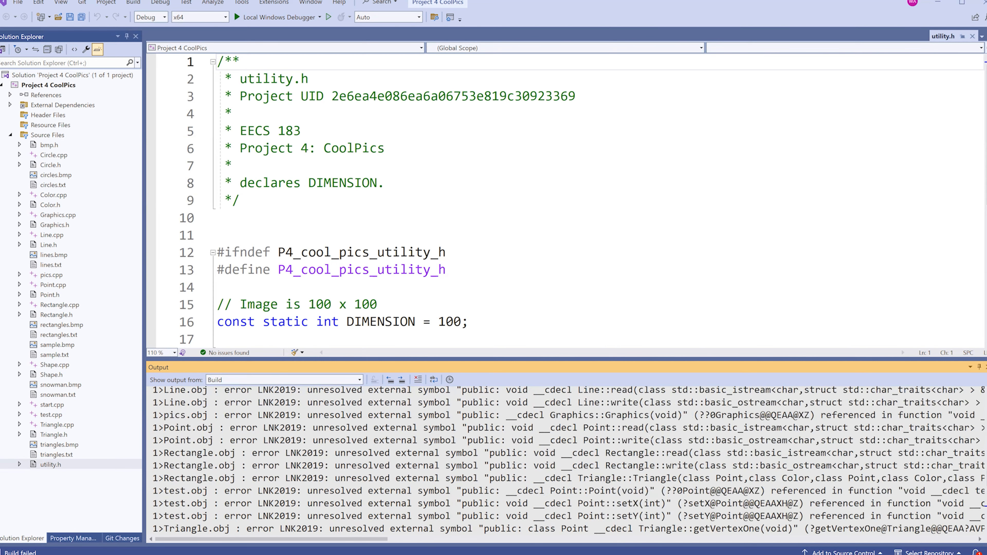
pyautogui.scroll(10, 634, 452)
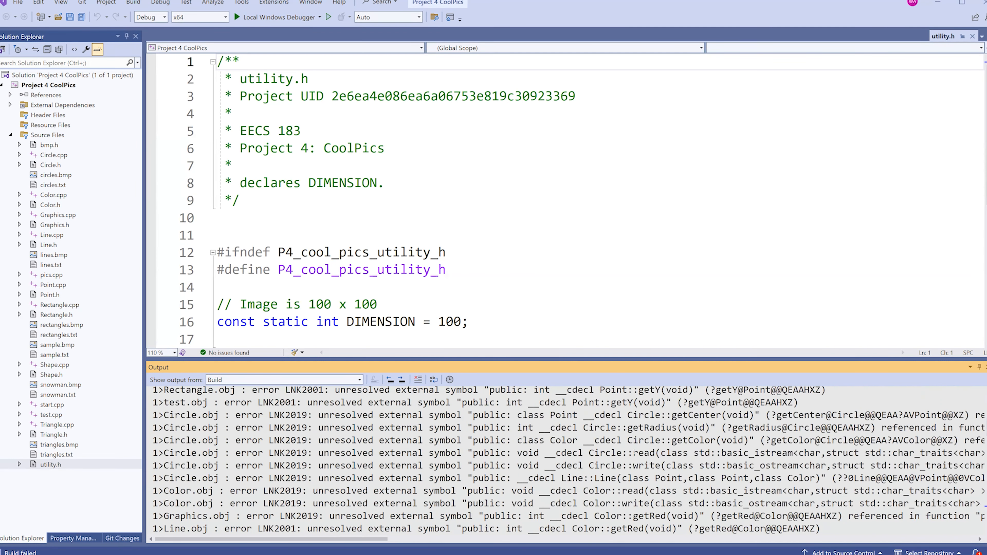
pyautogui.scroll(4, 567, 459)
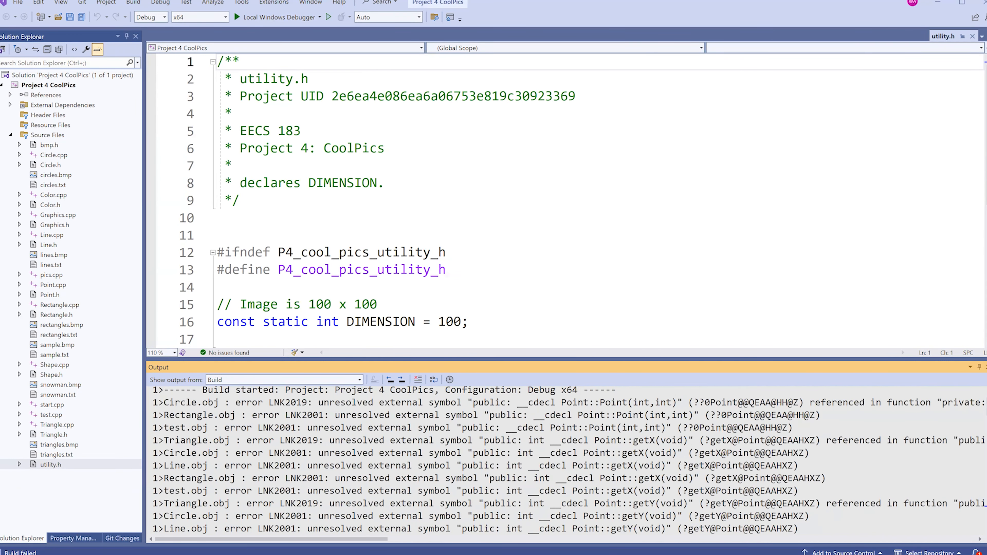
pyautogui.scroll(1, 624, 442)
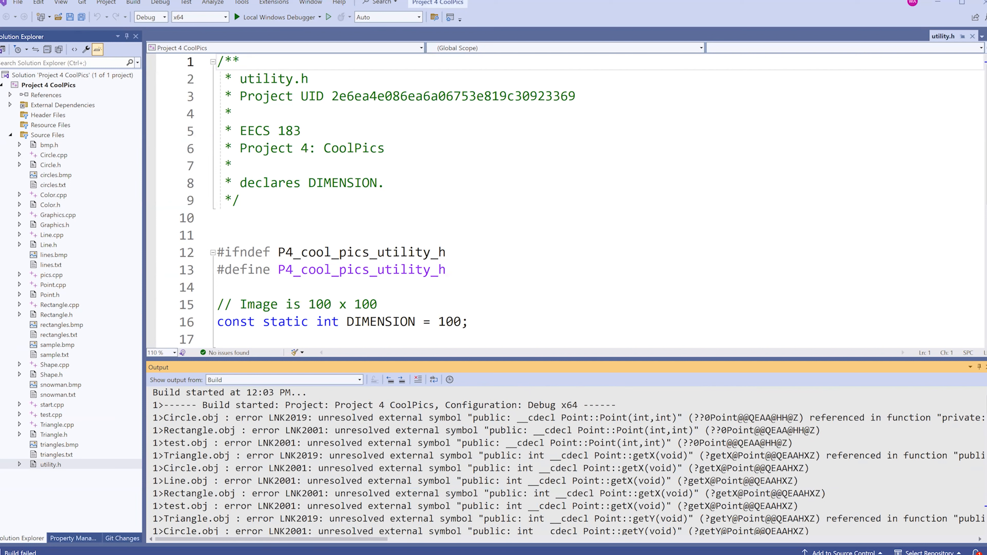
pyautogui.moveTo(152, 417); pyautogui.dragTo(366, 418)
pyautogui.moveTo(472, 420); pyautogui.dragTo(683, 418)
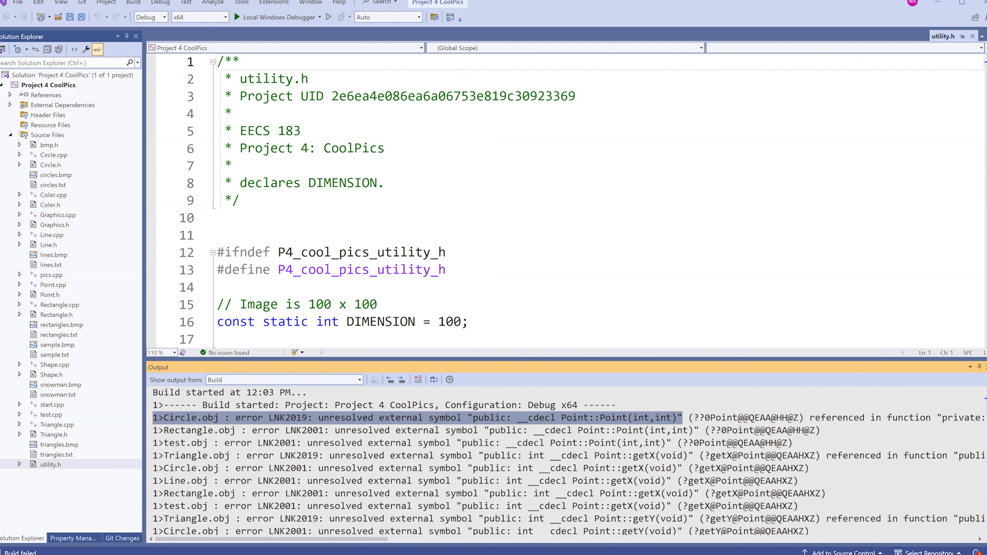
# Step: Open Point.cpp from Source Files and highlight the TODO comment on line 19 listing the functions to implement
pyautogui.click(47, 285)
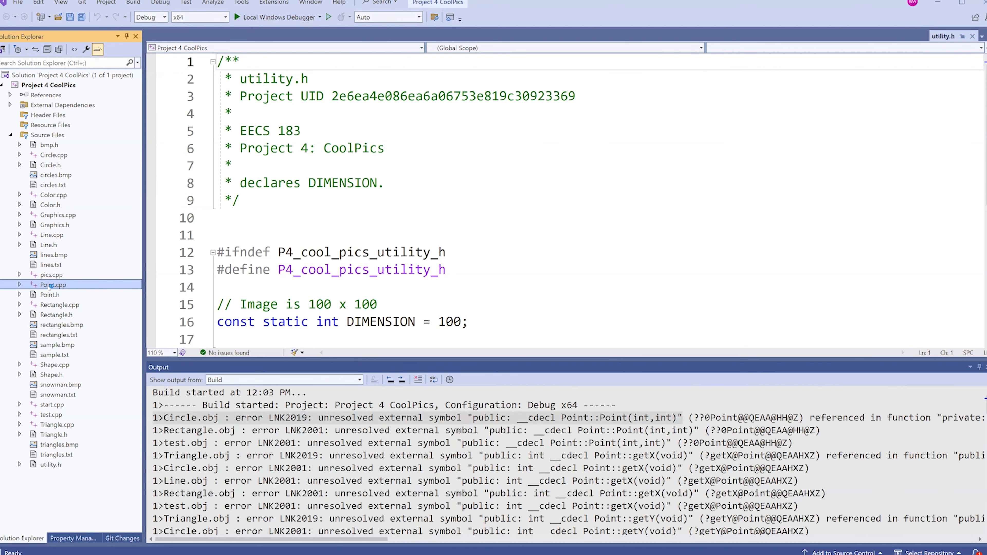
pyautogui.click(50, 285)
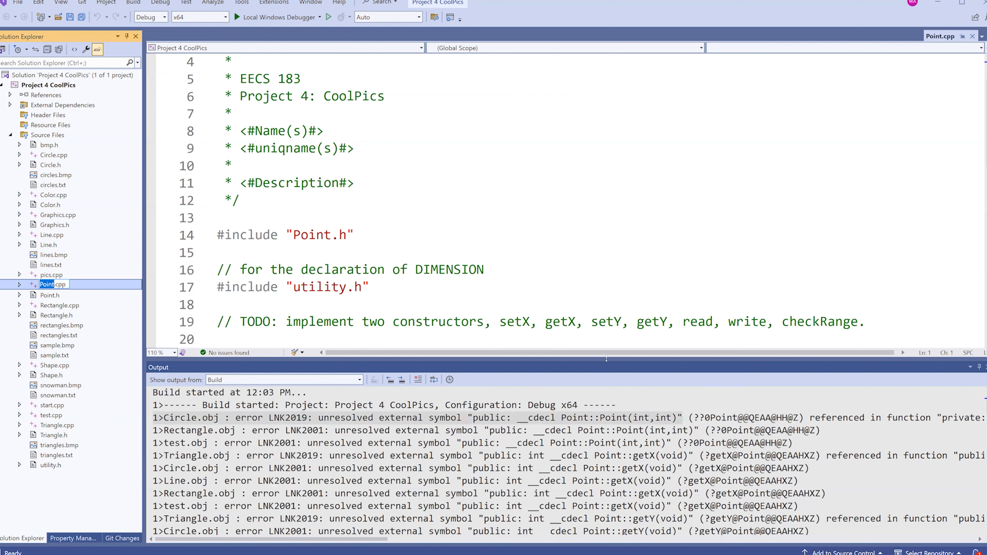
pyautogui.scroll(-2, 606, 359)
pyautogui.click(525, 204)
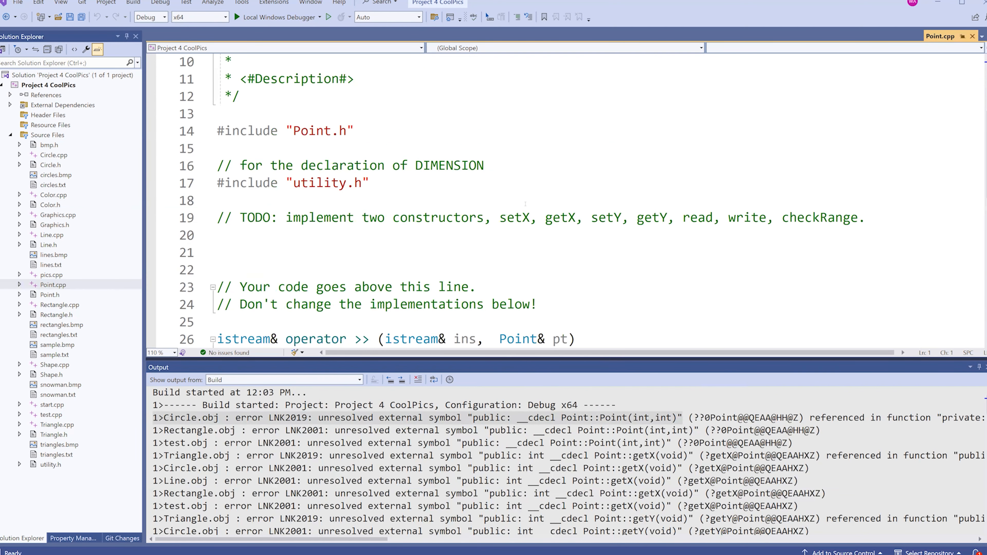
pyautogui.scroll(-1, 521, 212)
pyautogui.scroll(1, 188, 219)
pyautogui.moveTo(217, 218); pyautogui.dragTo(870, 217)
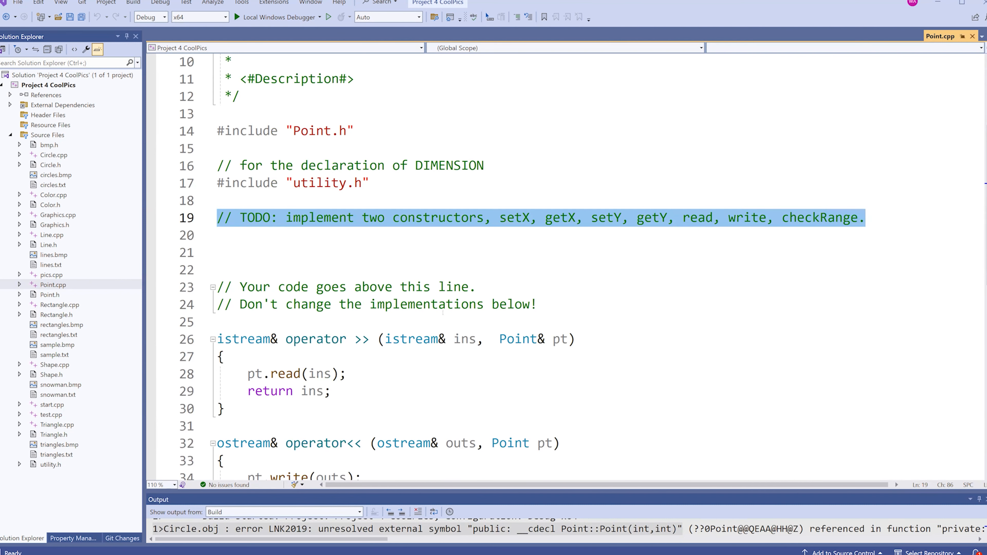
# Step: Open Circle.cpp and highlight its TODO comment on lines 21 and 22, clearing the highlight to finish
pyautogui.click(54, 155)
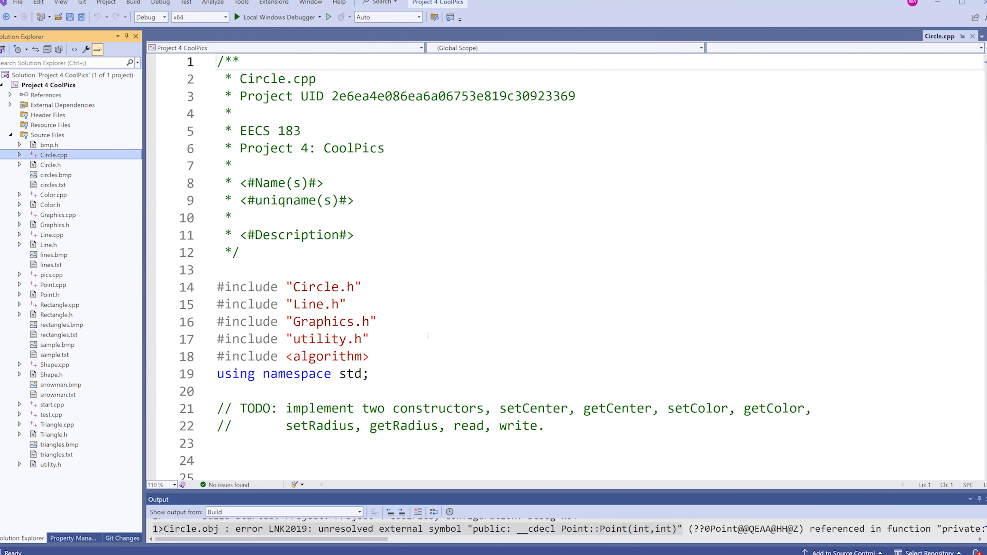
pyautogui.scroll(-2, 428, 335)
pyautogui.moveTo(217, 304); pyautogui.dragTo(642, 341)
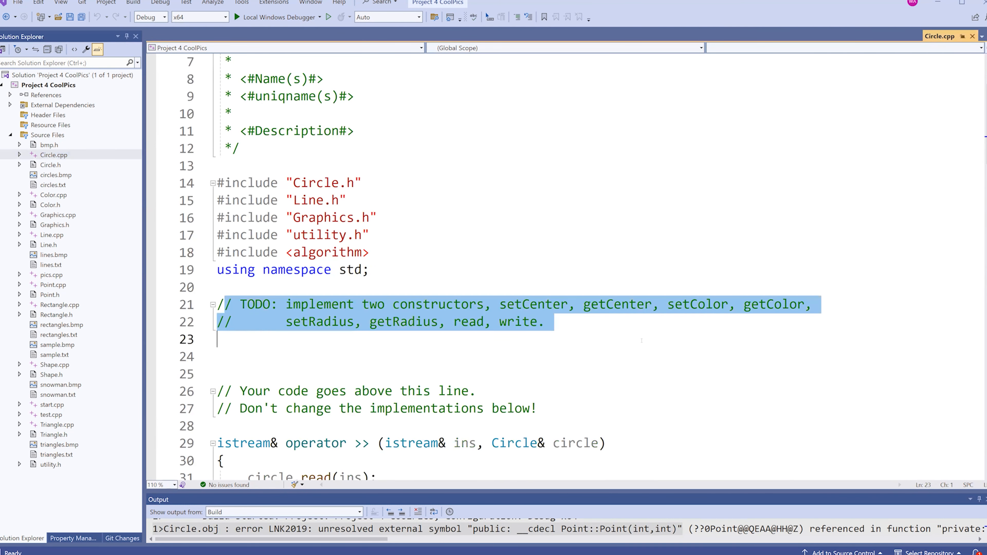
pyautogui.click(497, 359)
pyautogui.click(397, 335)
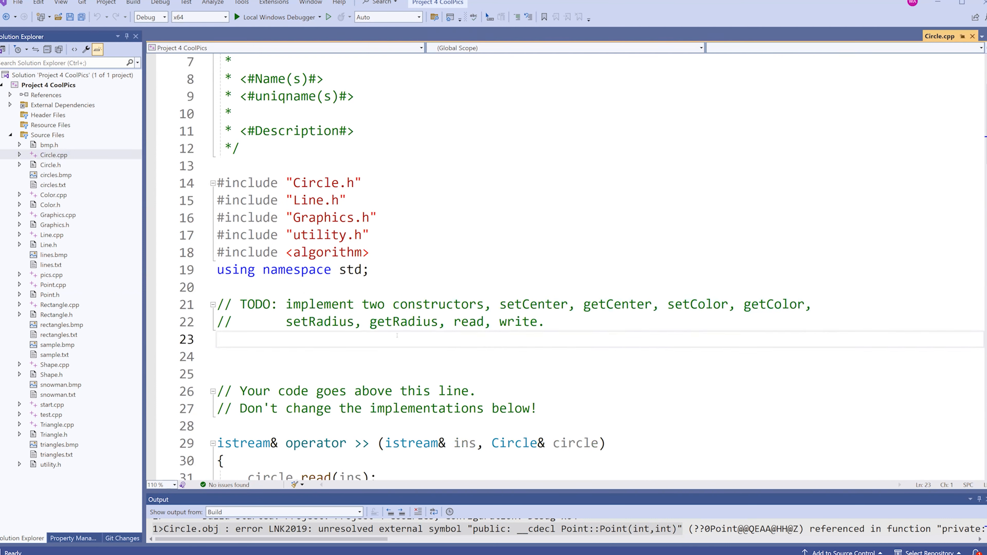